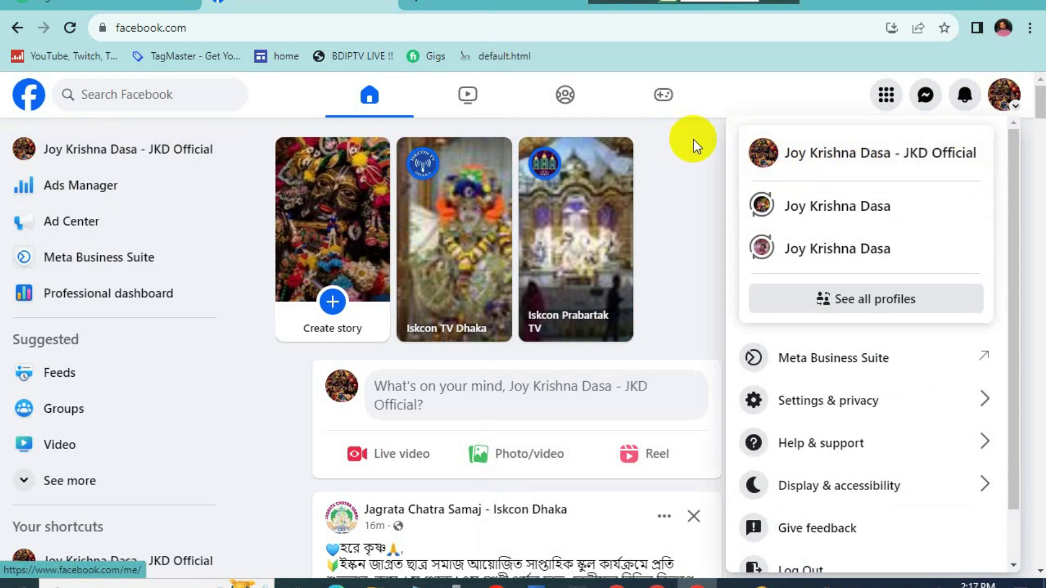
Step: Reopen the profile account menu and expand its Settings & privacy options
click(691, 158)
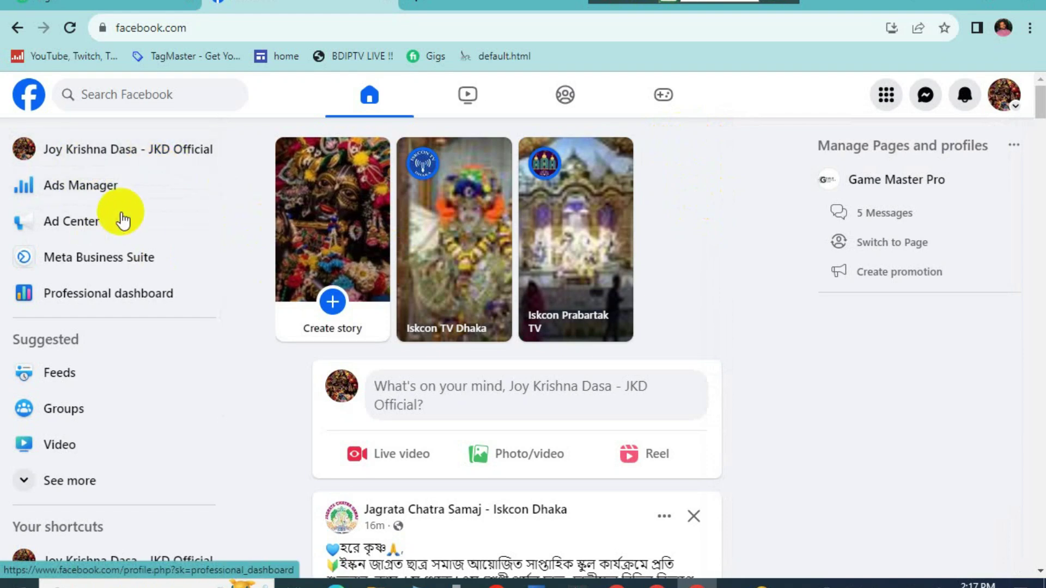
click(1004, 94)
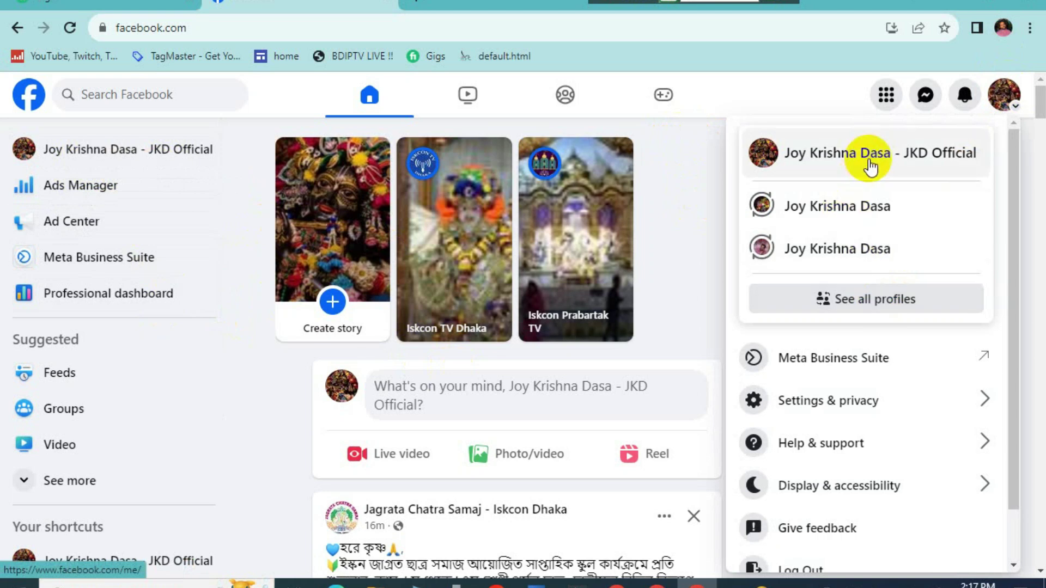
scroll(861, 392, down, 1)
click(933, 343)
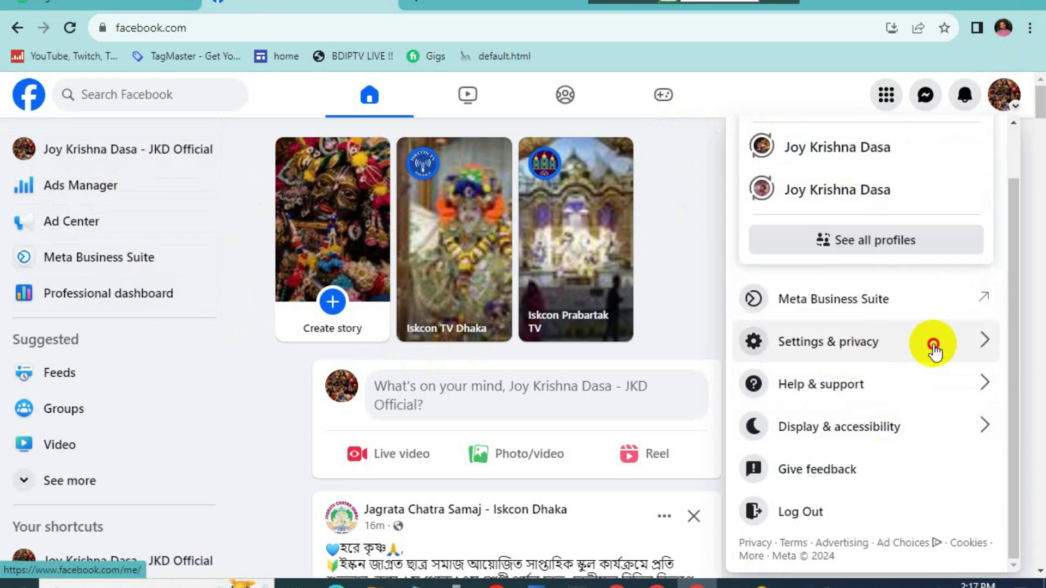
Step: Open Settings, browse the Settings & privacy sidebar, then return to the home feed
click(796, 192)
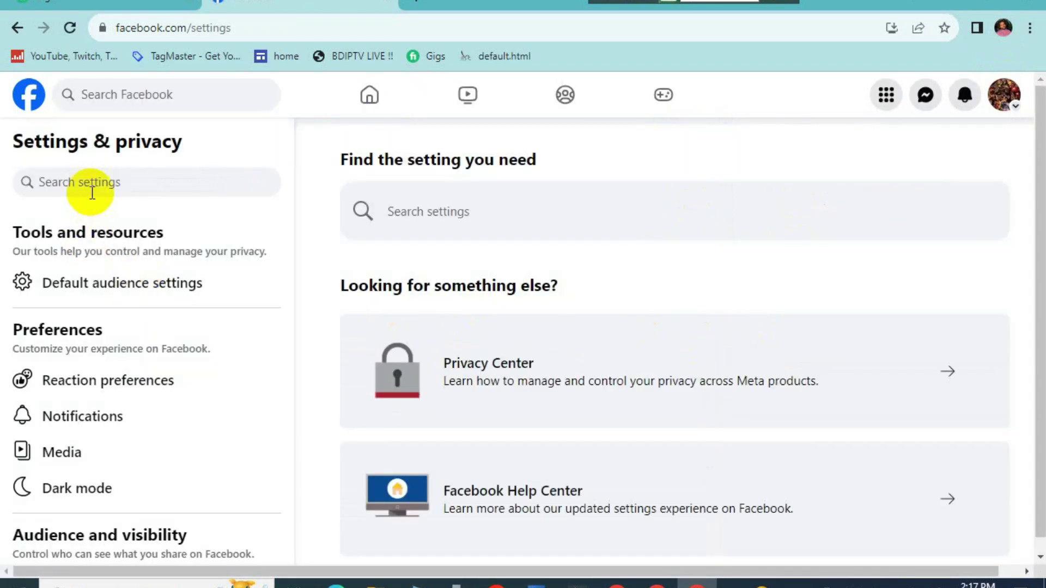
scroll(131, 303, down, 5)
scroll(152, 356, up, 5)
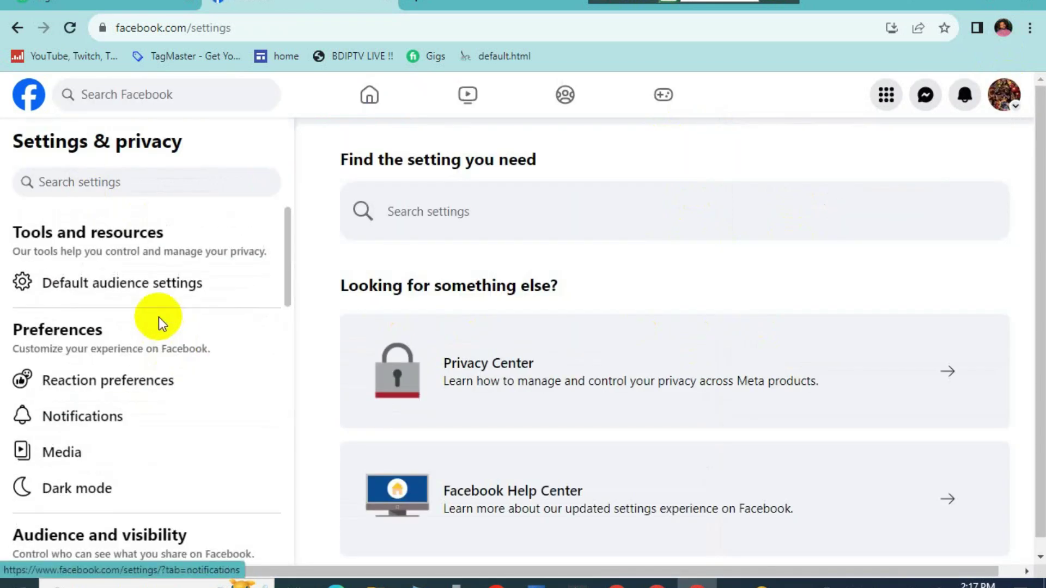
scroll(105, 374, down, 10)
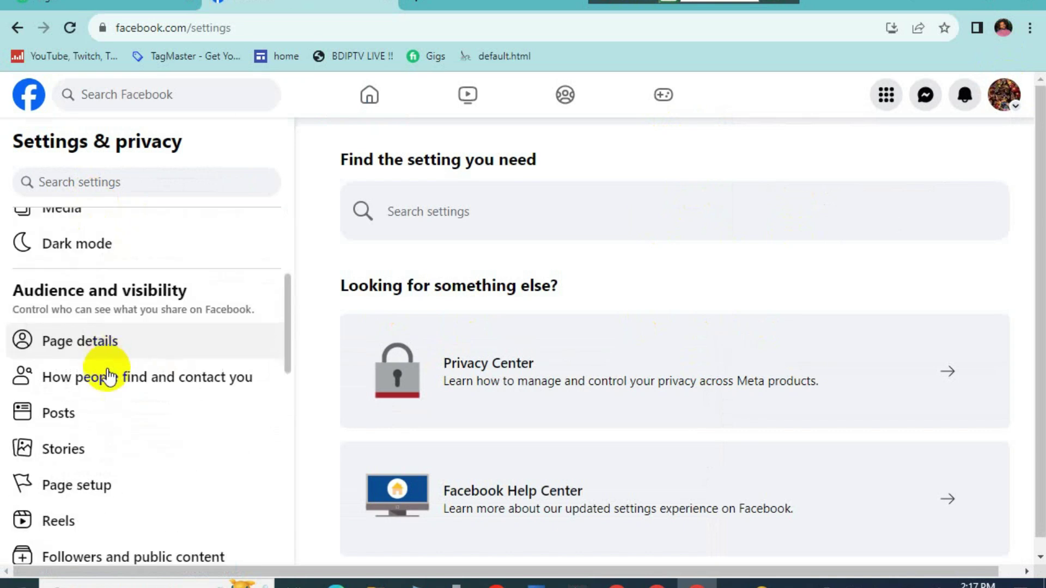
scroll(133, 362, up, 2)
scroll(138, 384, down, 6)
scroll(136, 381, down, 2)
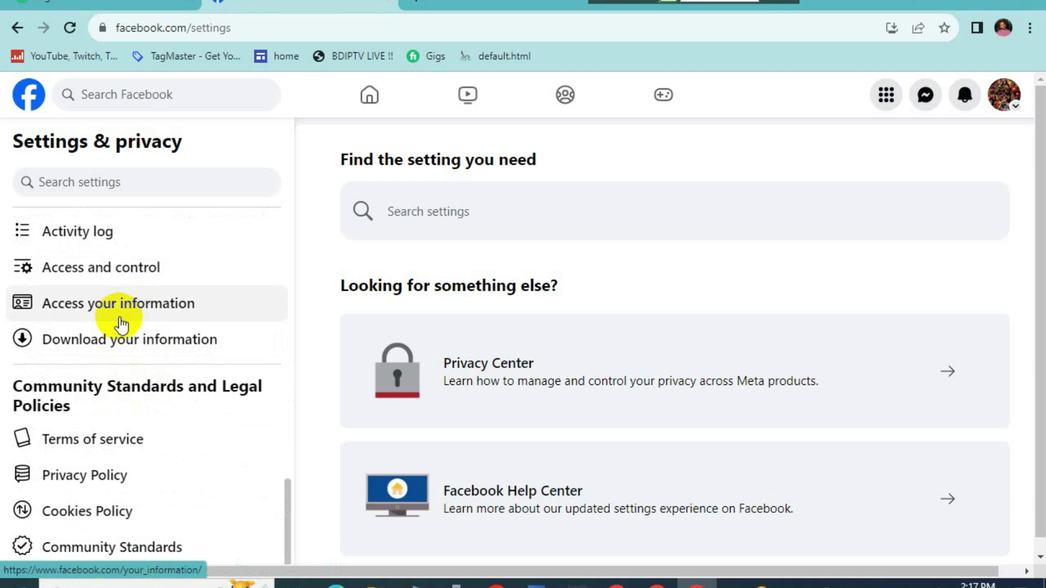
click(27, 94)
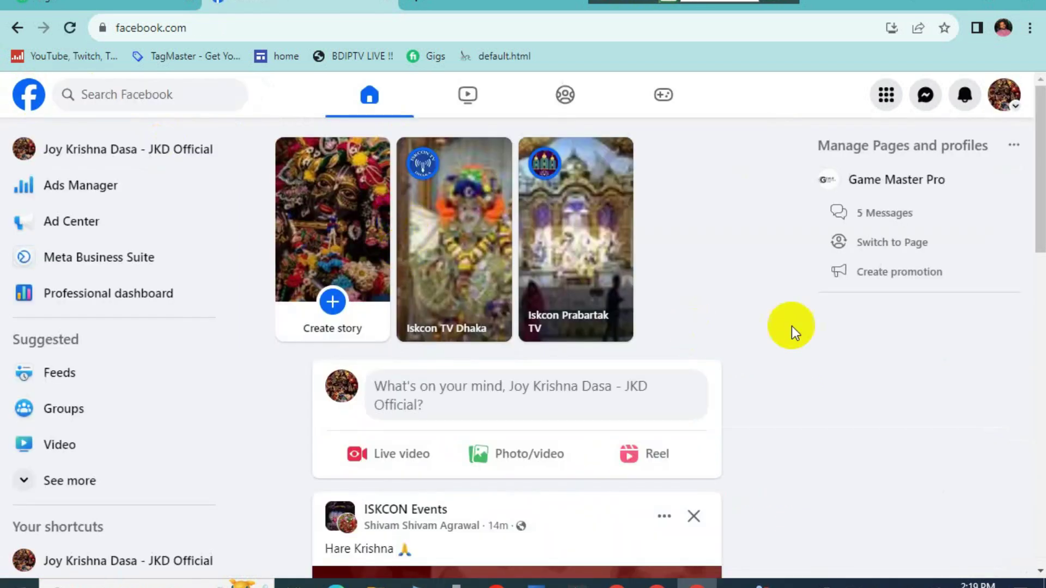
Step: From the Menu grid, open Professional dashboard under Professional
click(886, 95)
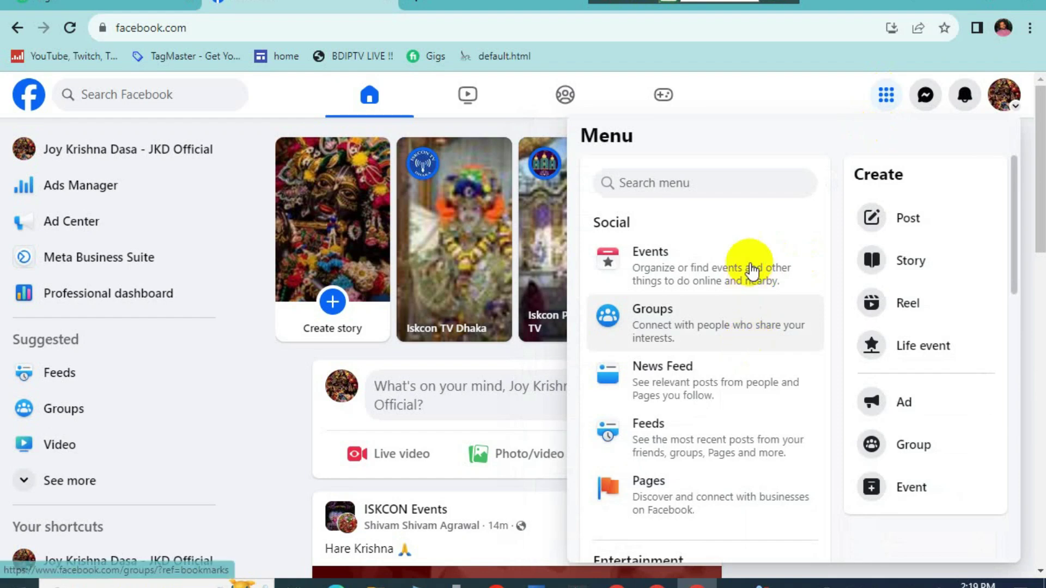
scroll(757, 376, down, 4)
scroll(760, 383, down, 10)
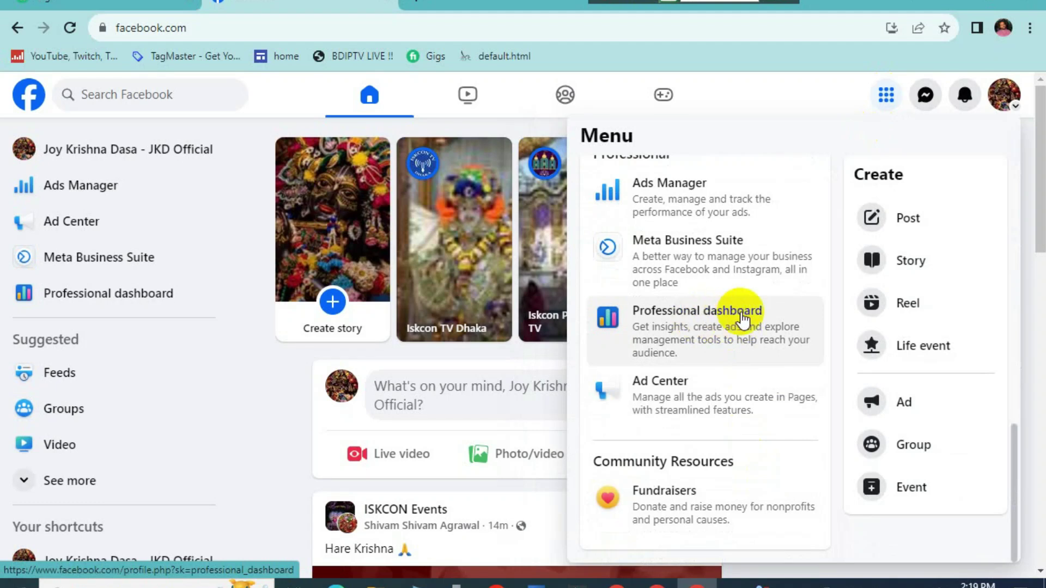
click(742, 320)
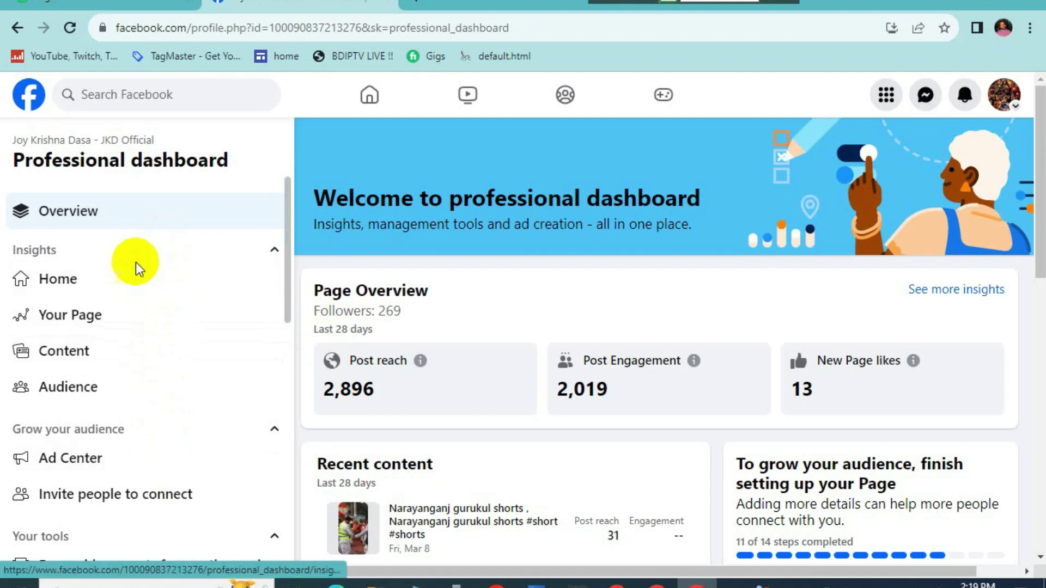
Step: Open Page access from Your tools in the dashboard sidebar
scroll(128, 360, down, 6)
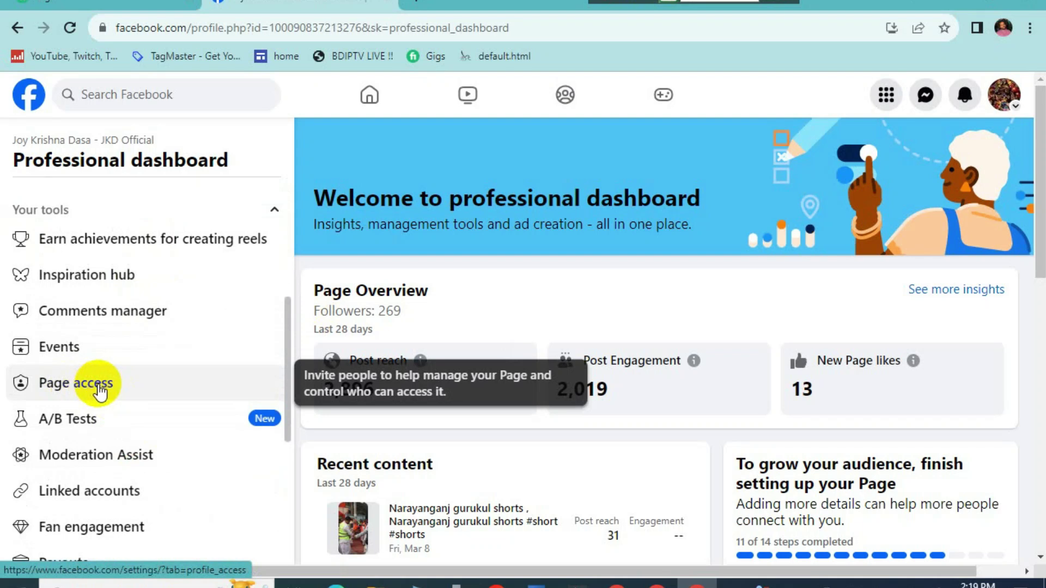
click(99, 387)
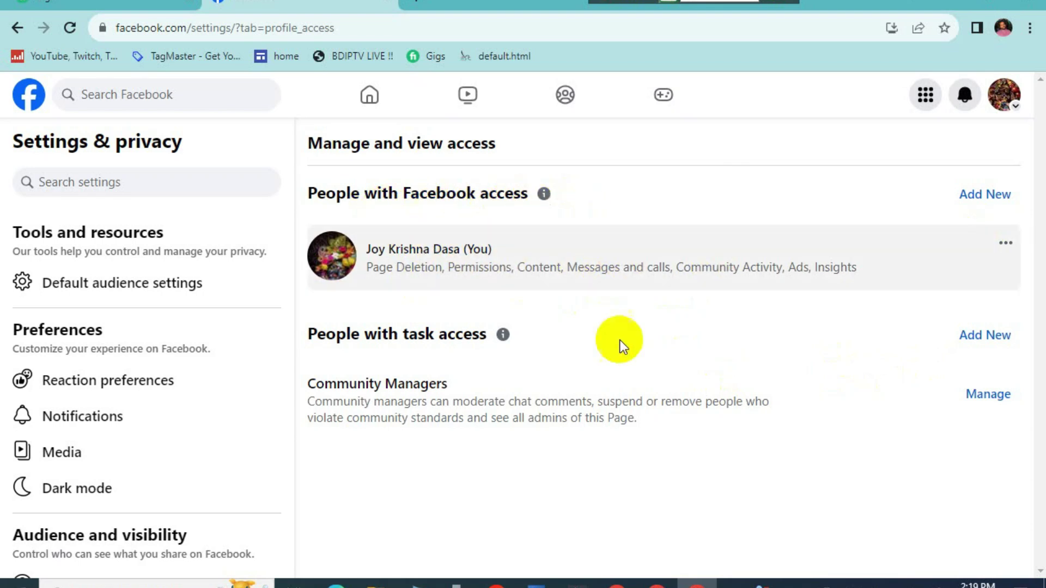
Step: Start adding a person with Facebook access and search for the invitee by name
click(976, 202)
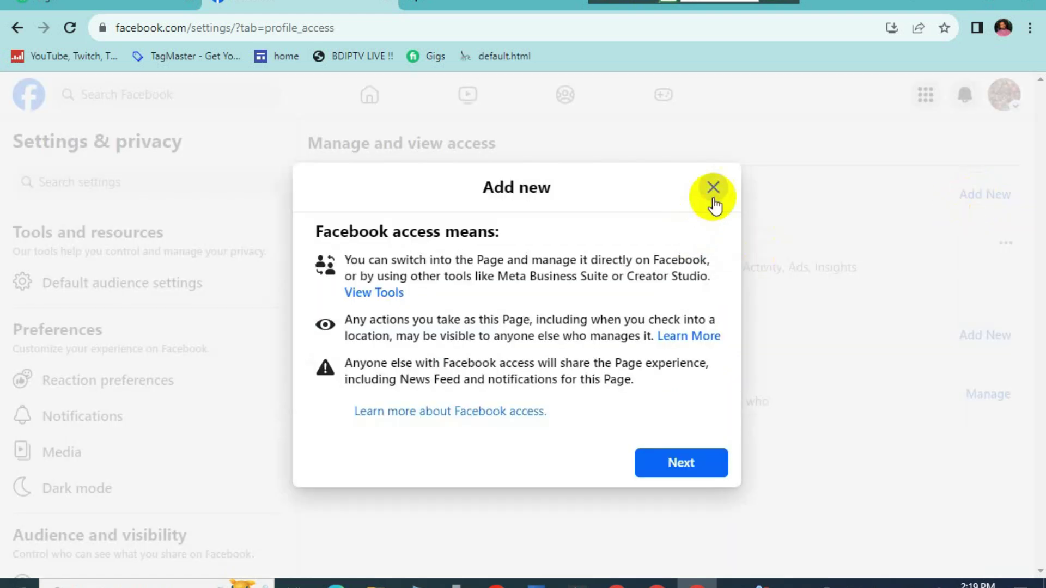
click(712, 191)
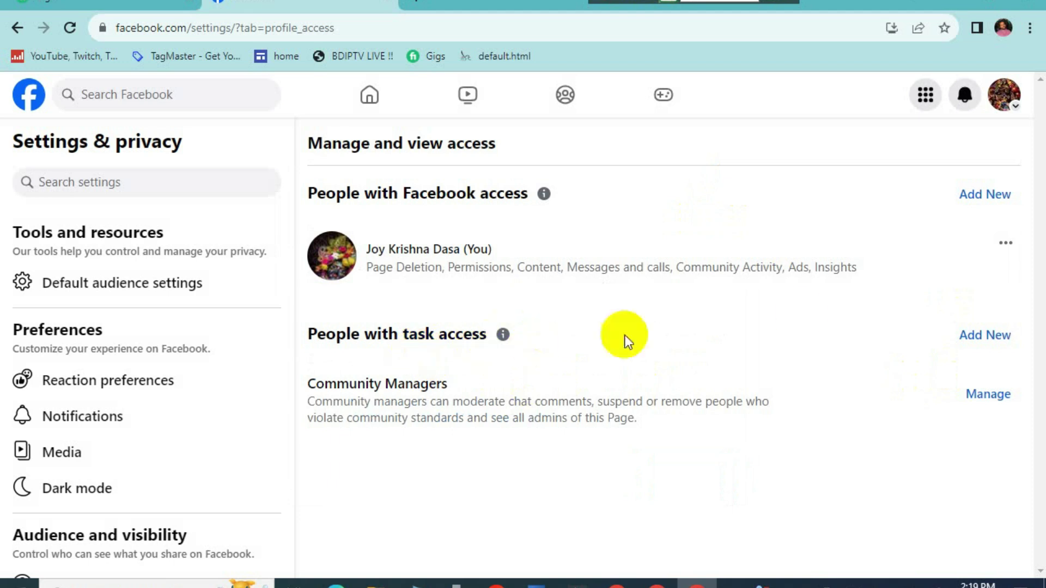
click(963, 195)
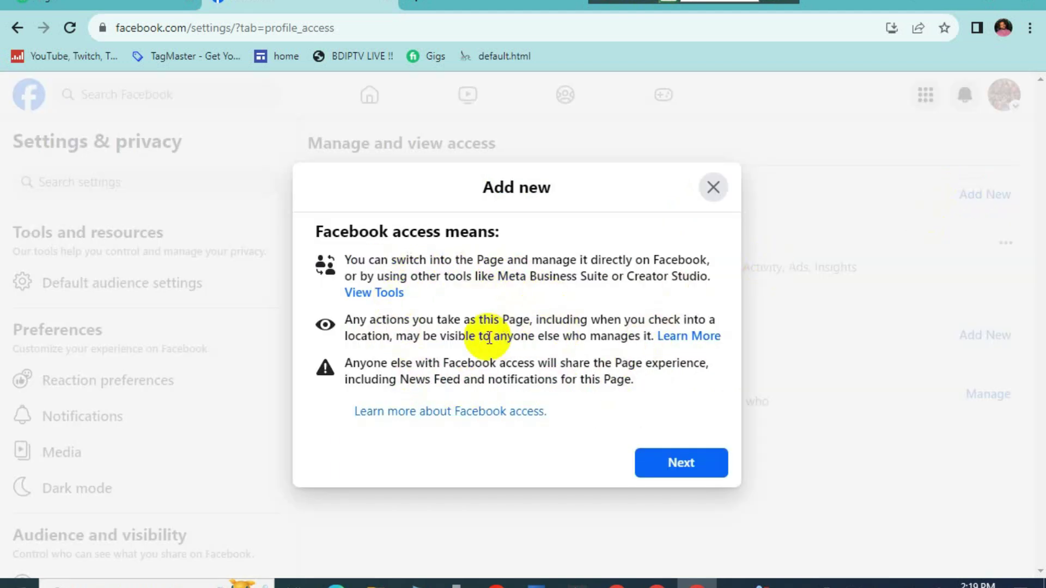
click(666, 464)
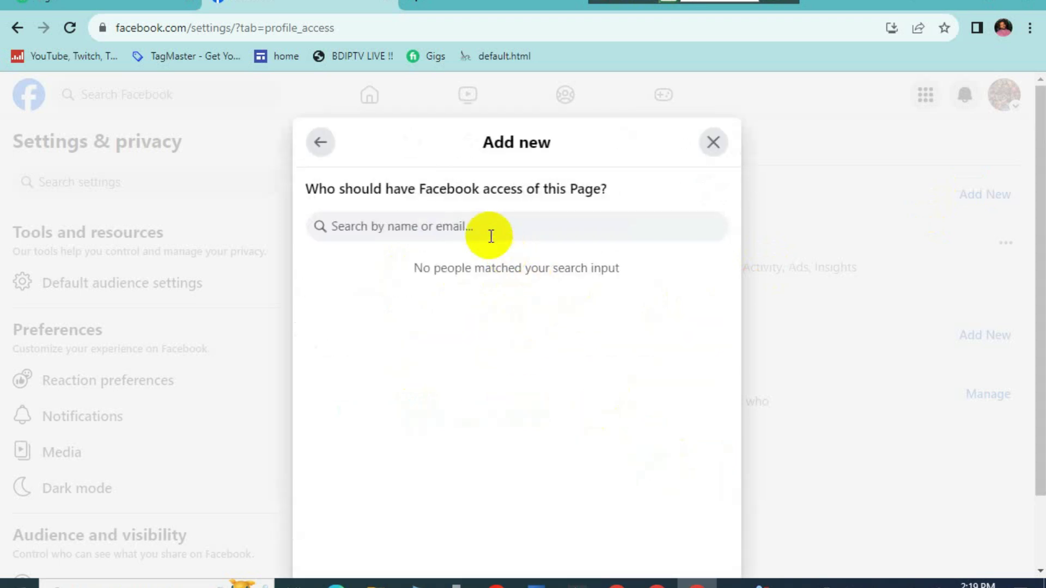
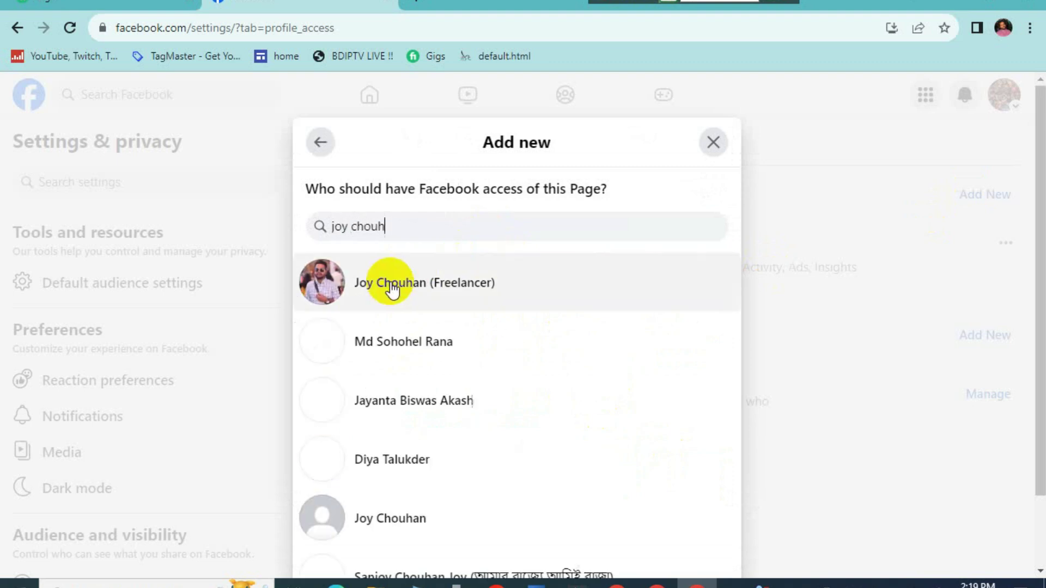
Step: Select the matching person, allow them full control, and choose Give Access
click(410, 285)
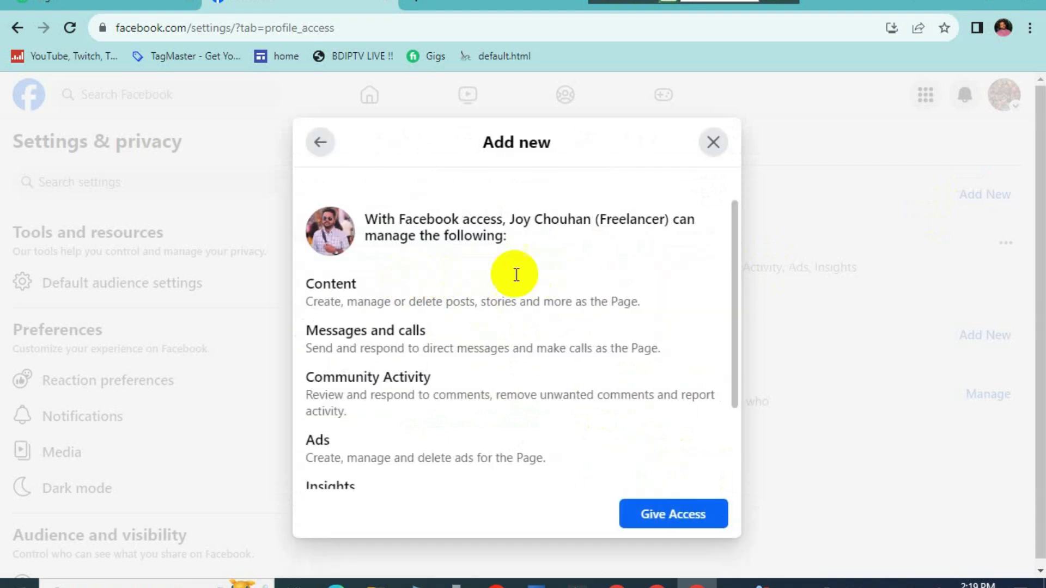
scroll(465, 290, down, 2)
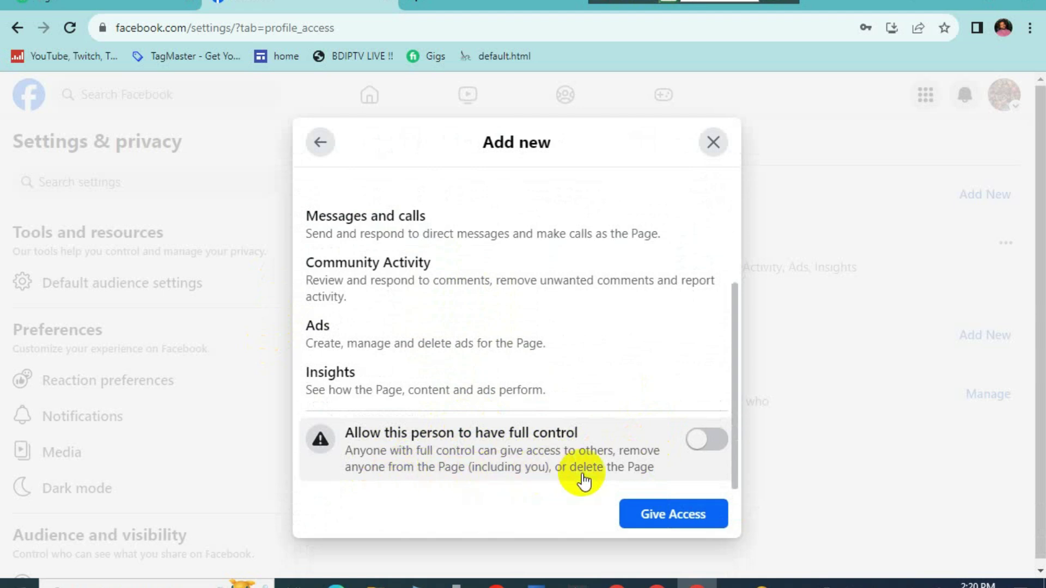
click(699, 441)
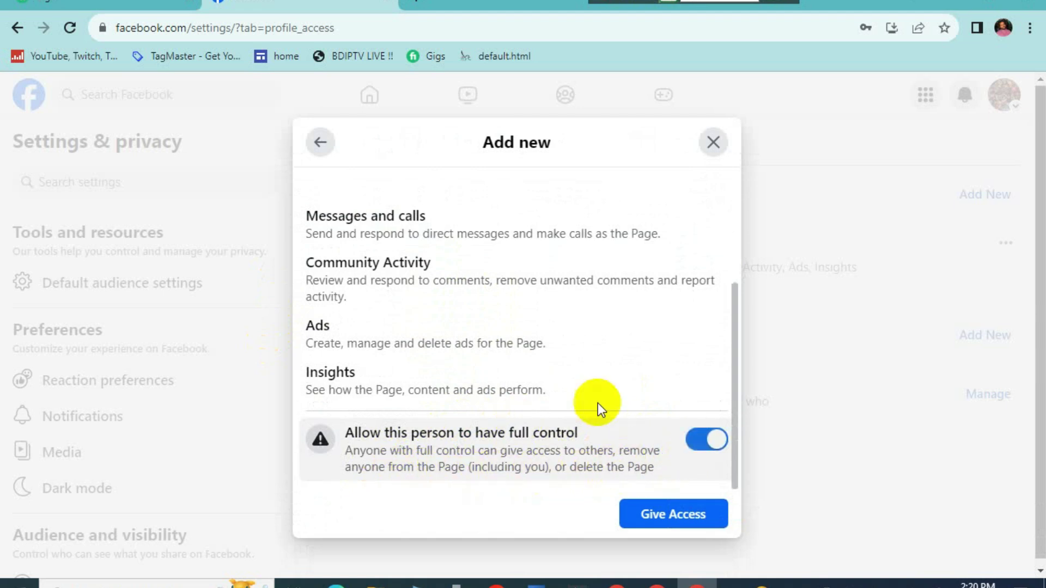
click(674, 517)
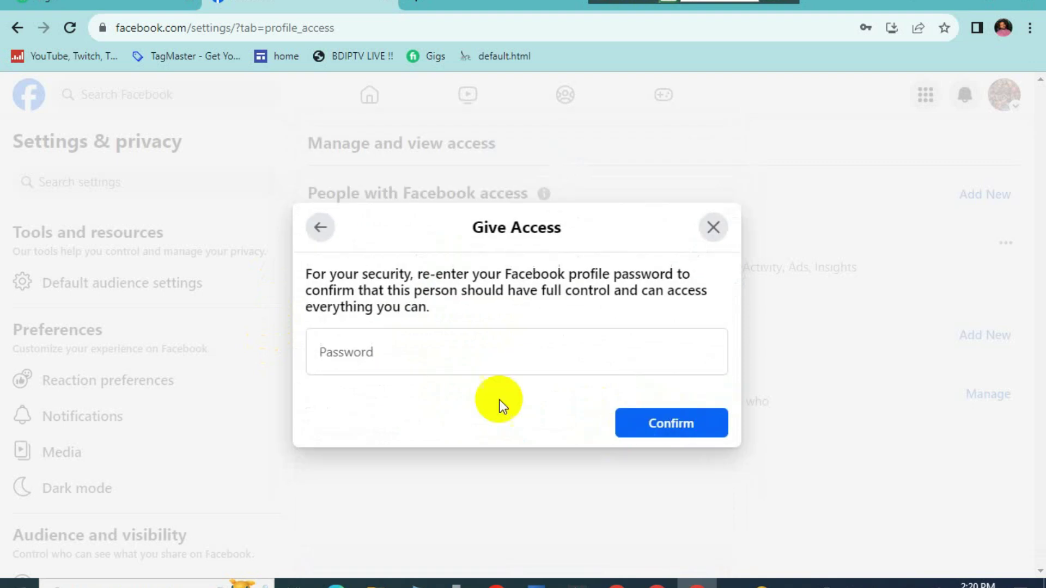
Step: Confirm the invitation with the account password and dismiss Chrome's save-password prompt
click(408, 358)
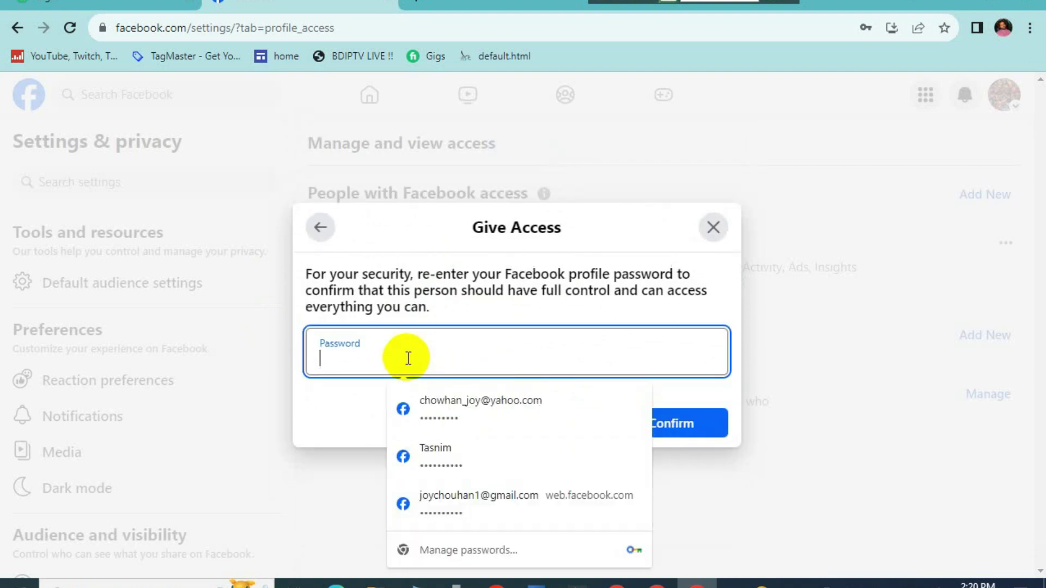
text(*)
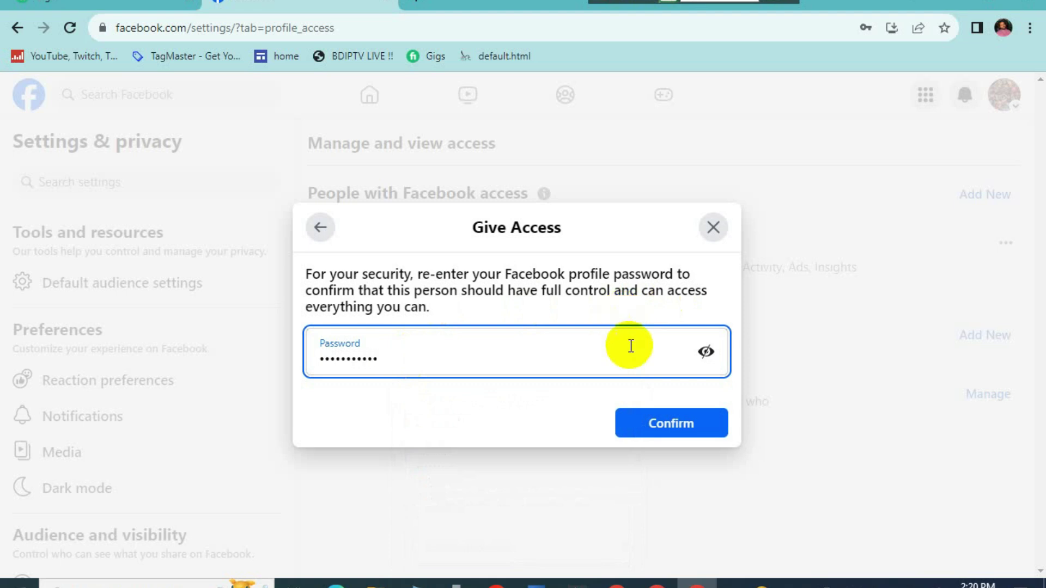
click(674, 430)
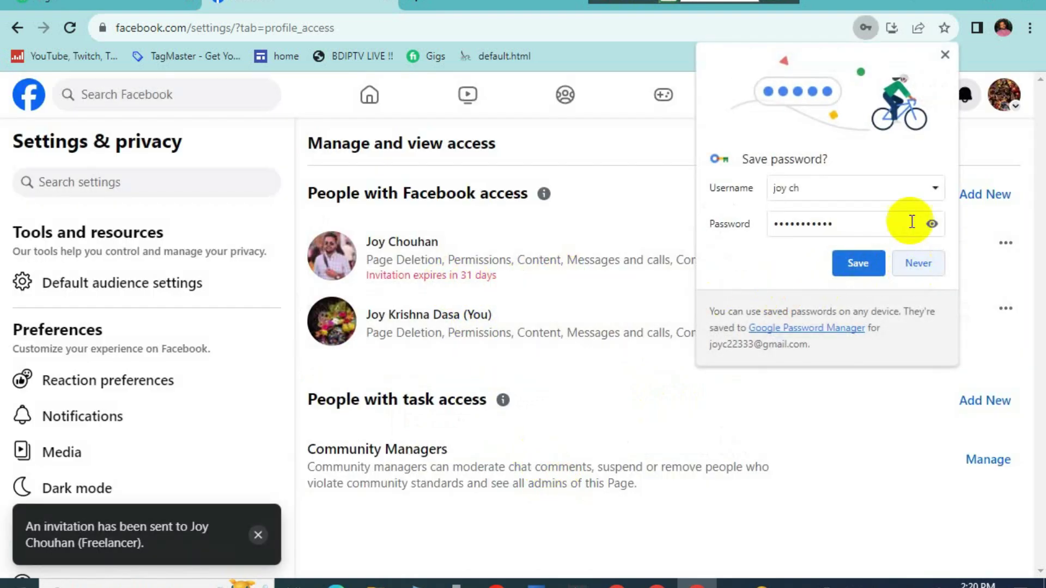
click(945, 54)
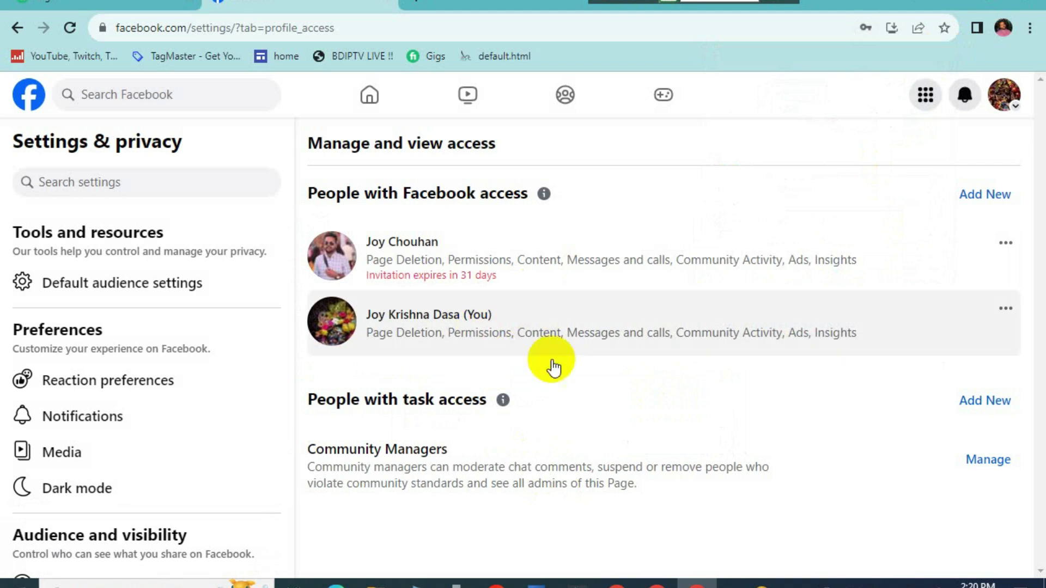
Step: Start another Facebook access invitation and search for the second person
click(986, 195)
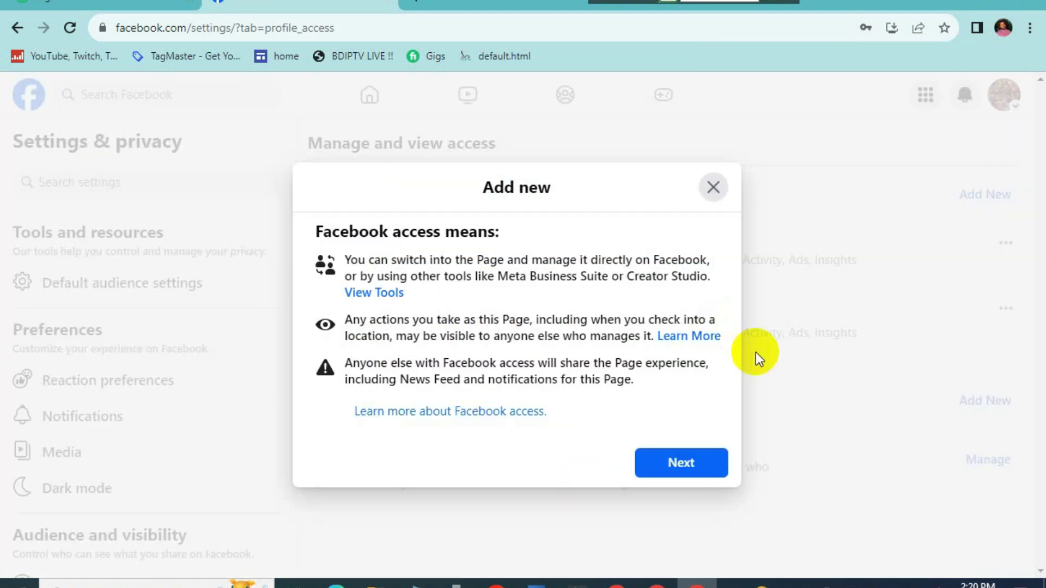
click(648, 462)
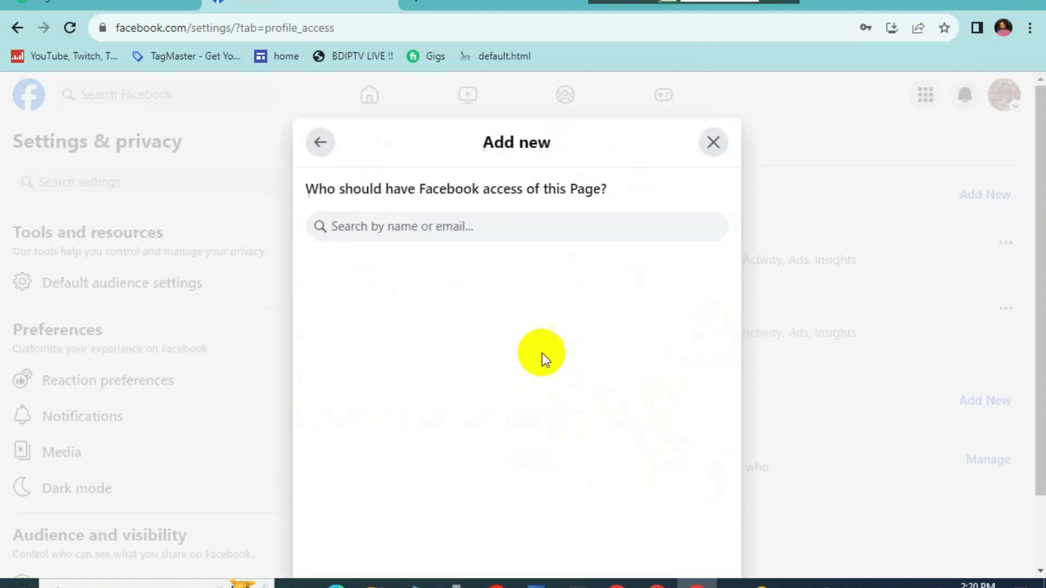
click(451, 238)
text(bishn)
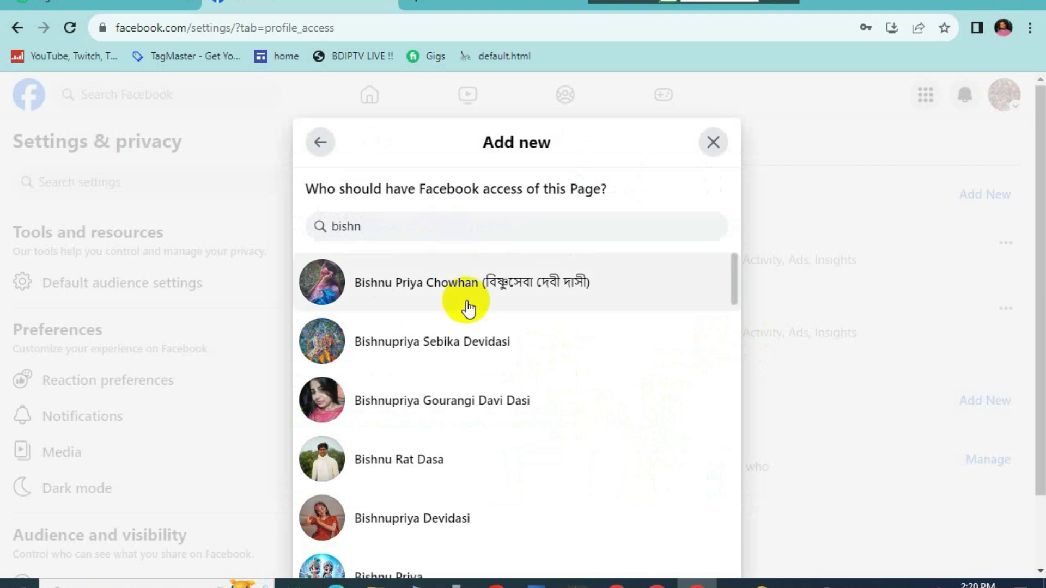
Step: Pick the second invitee, allow full control, and choose Give Access
click(473, 288)
scroll(531, 372, down, 2)
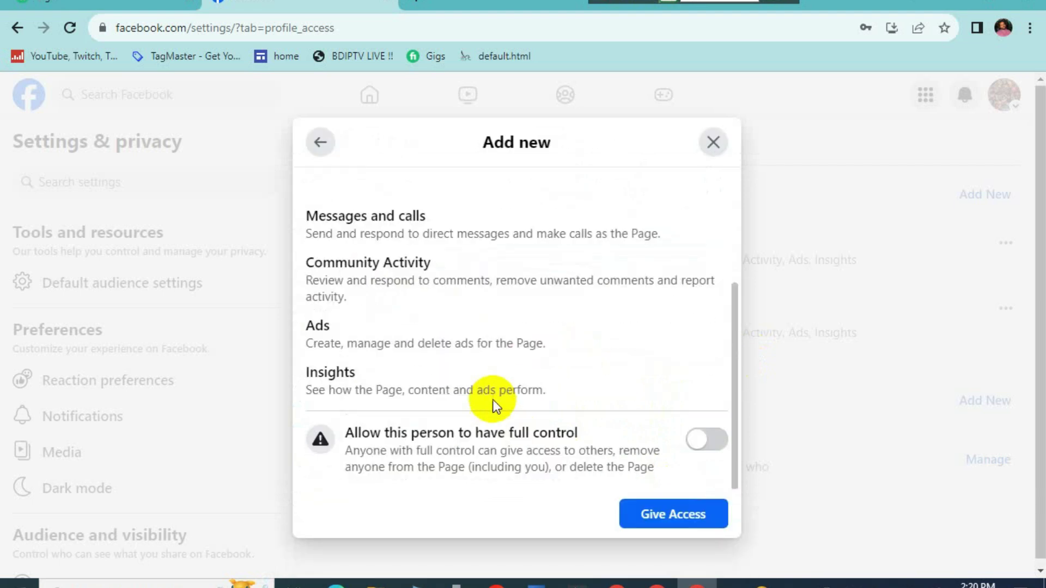
click(704, 439)
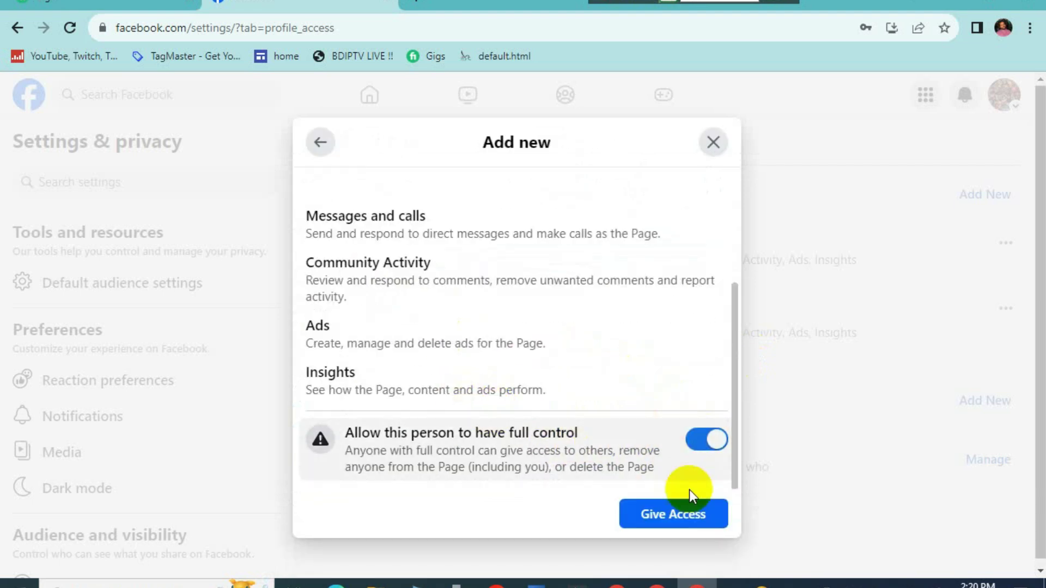
click(637, 511)
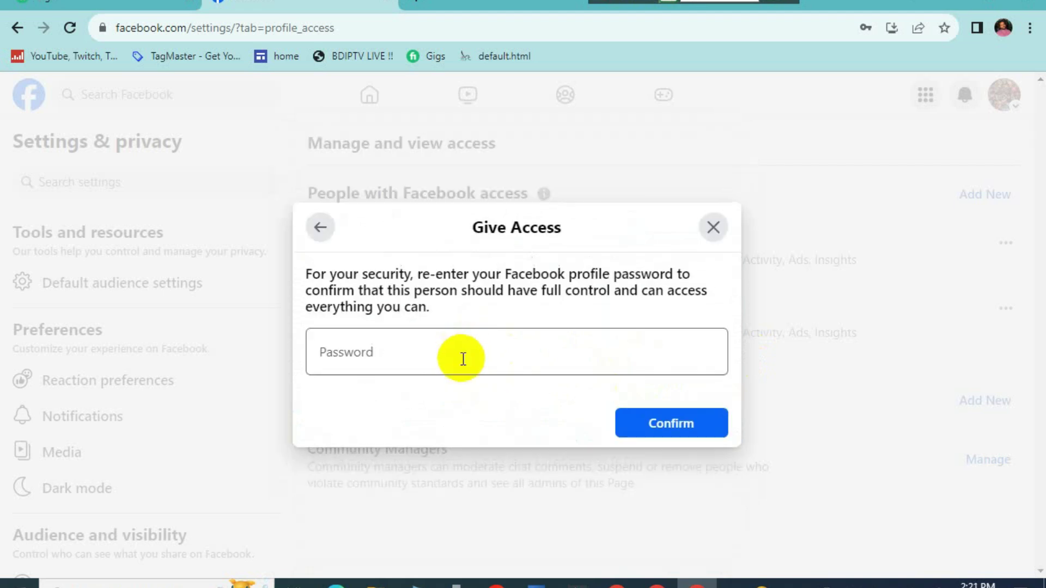
Step: Enter the profile password, confirm, and close Chrome's Save password bubble
click(463, 359)
text(•••)
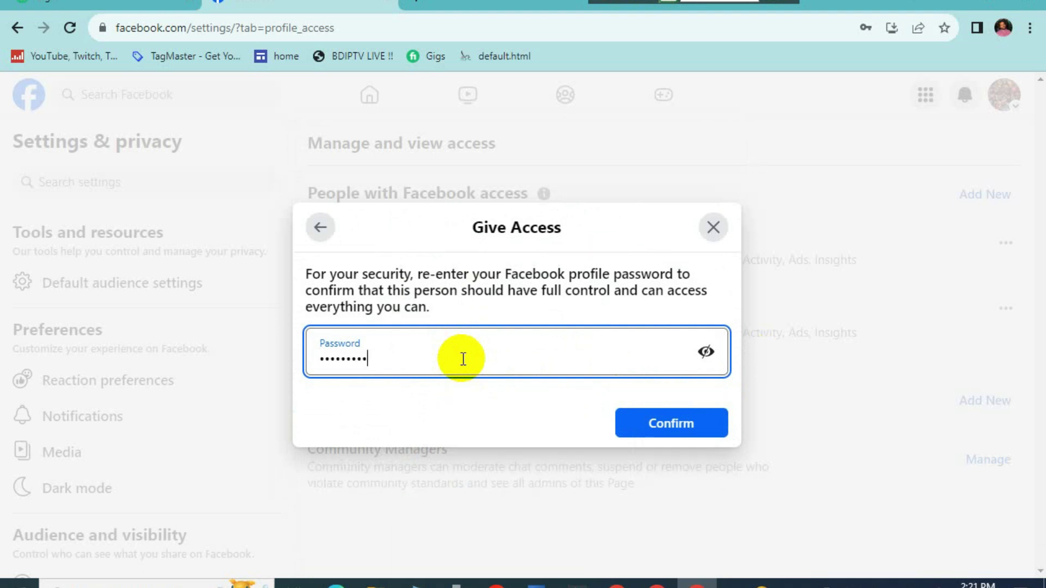
click(667, 425)
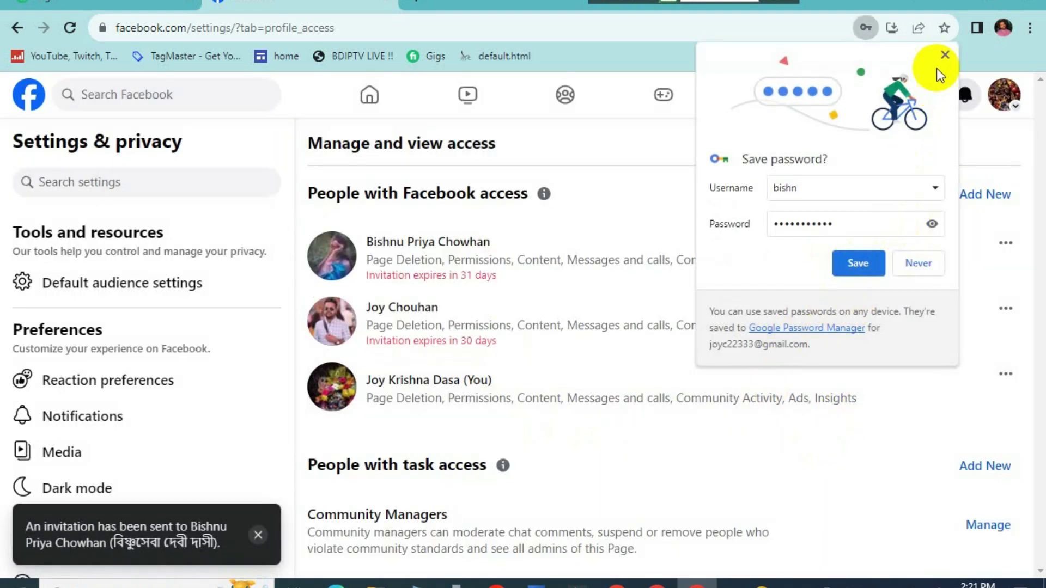
click(945, 55)
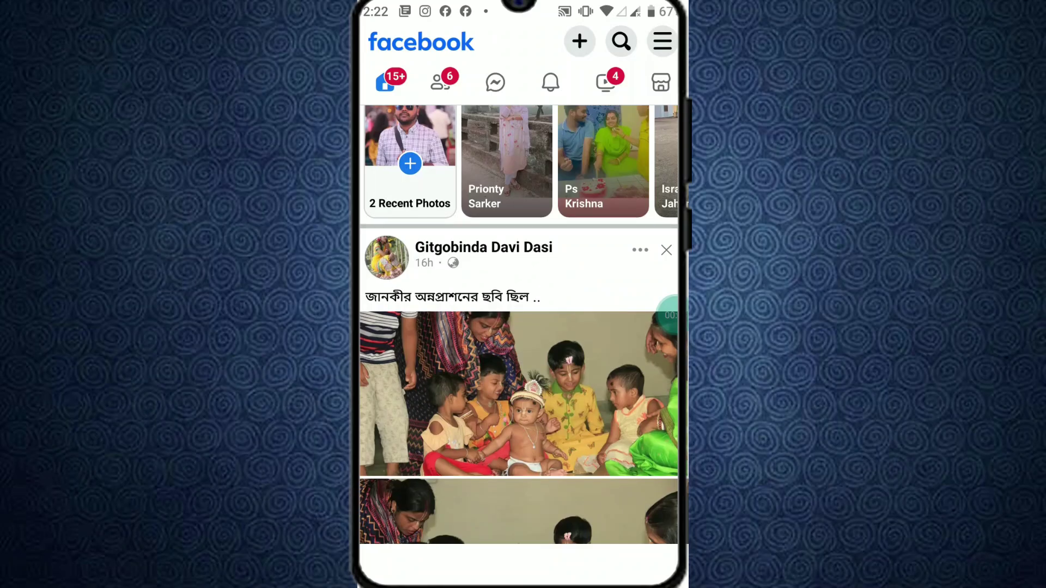
Step: In the phone app, open the 'invited you to manage' notification and view the invitation card
scroll(518, 324, up, 3)
click(550, 82)
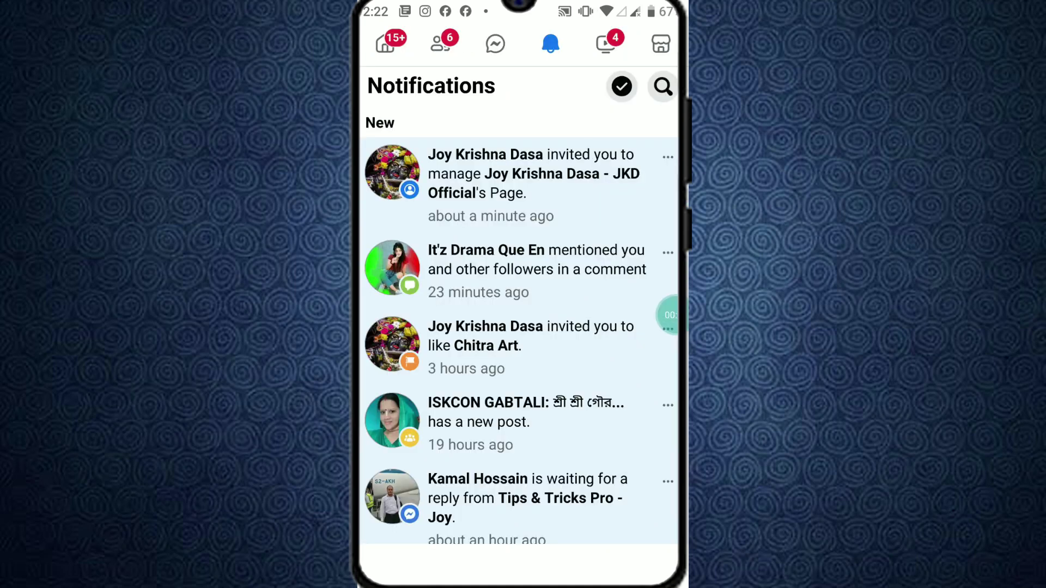
click(531, 180)
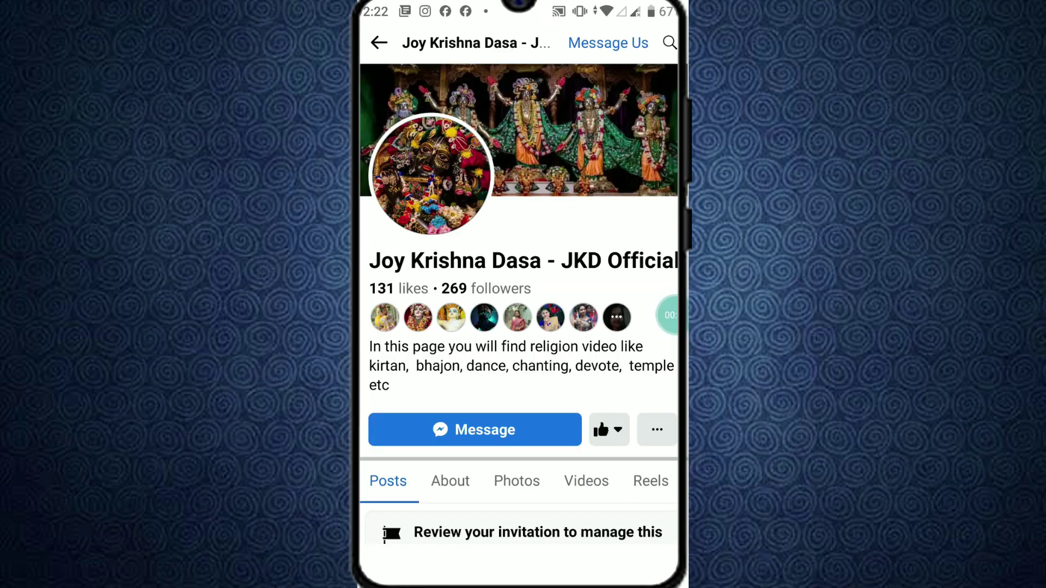
scroll(518, 327, down, 5)
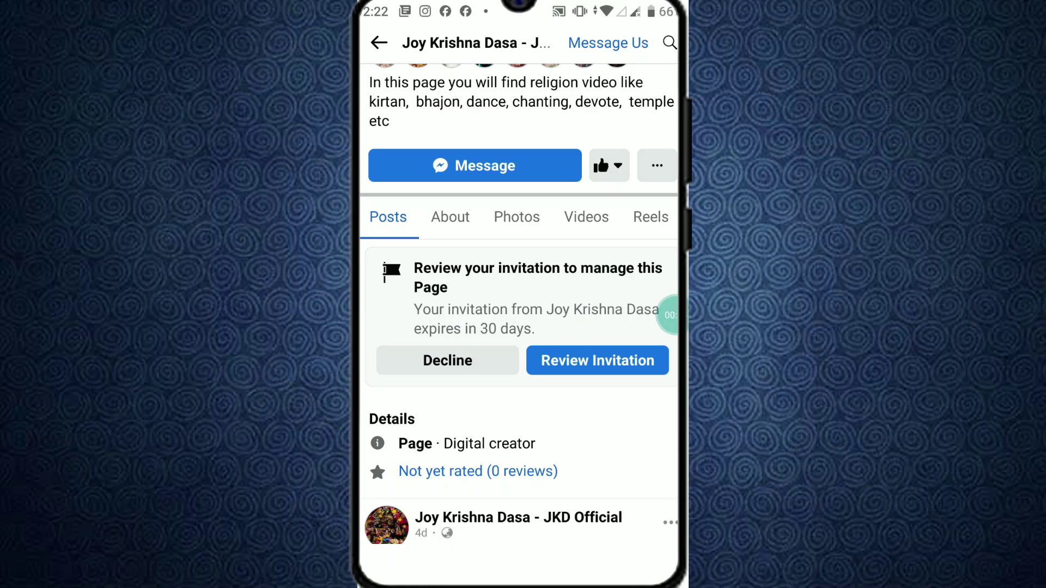
scroll(519, 305, up, 1)
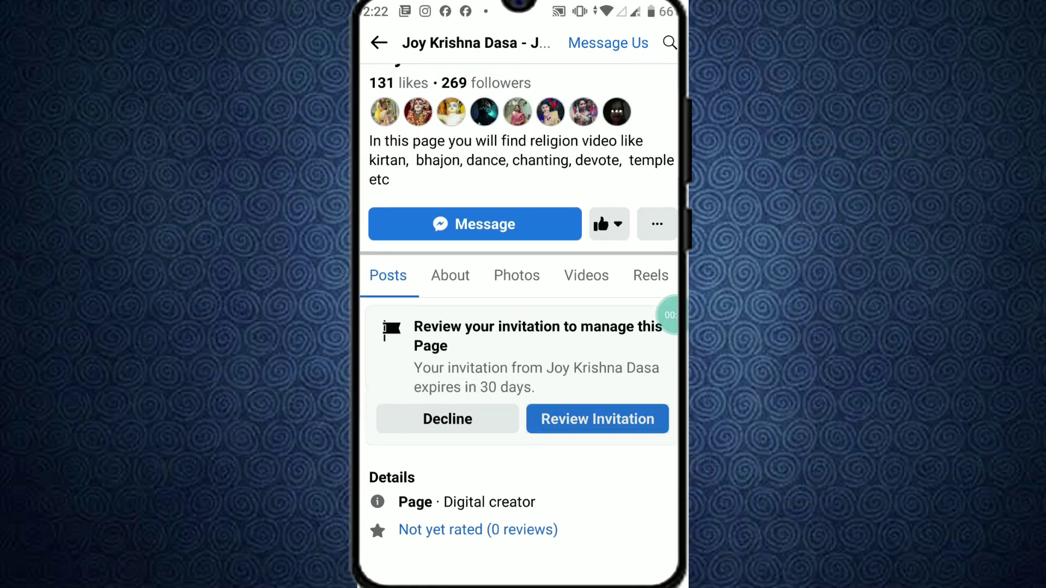
Step: Review and accept the full-control Page management invitation, declining to switch into the Page
click(597, 419)
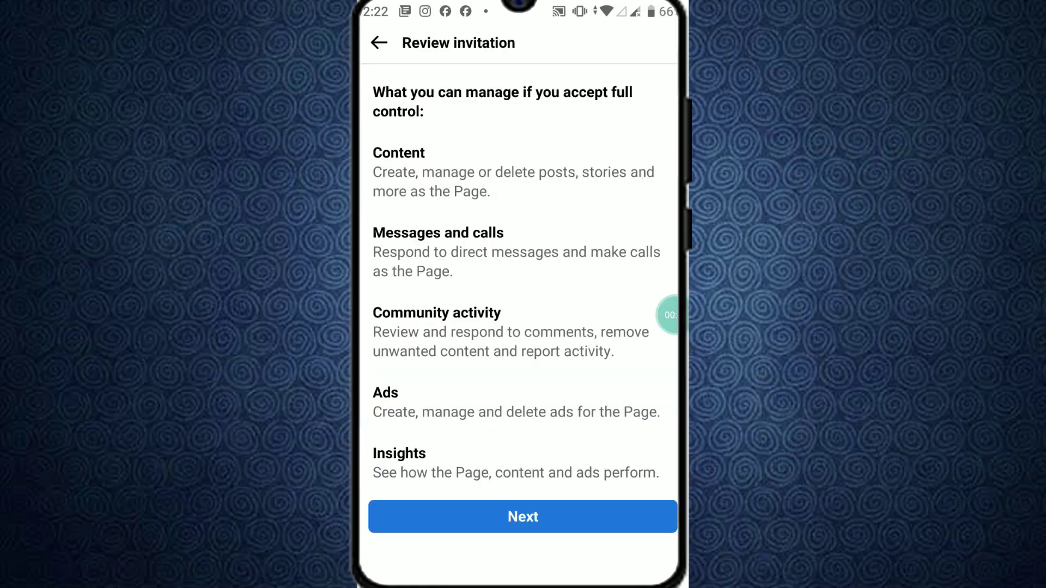
scroll(519, 273, down, 4)
scroll(518, 273, up, 4)
click(523, 514)
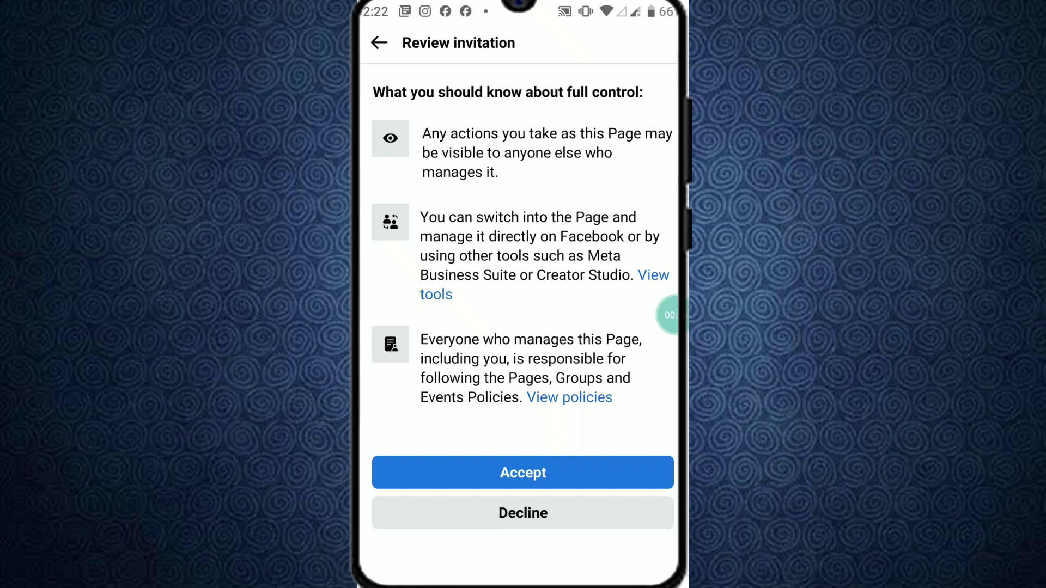
click(522, 472)
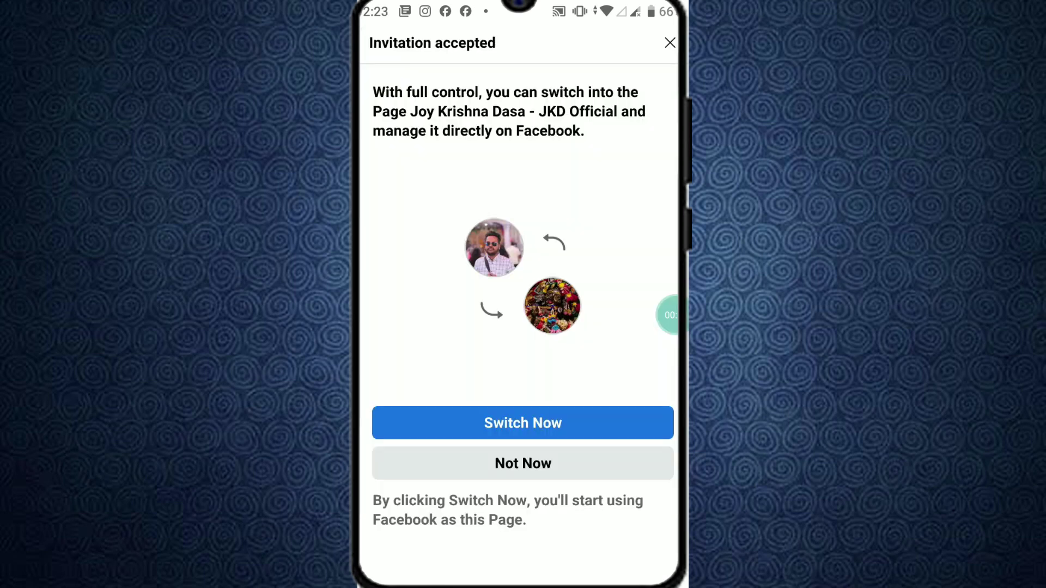
click(523, 464)
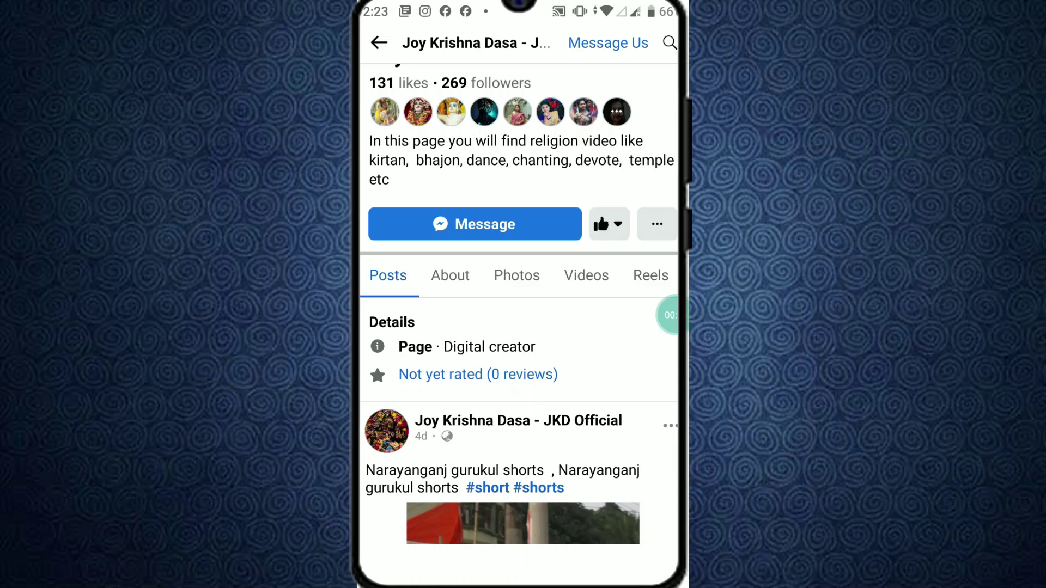
Step: Confirm the Page now appears in the menu's Pages list, then go to the recent-apps overview
key(Escape)
key(Escape)
click(662, 41)
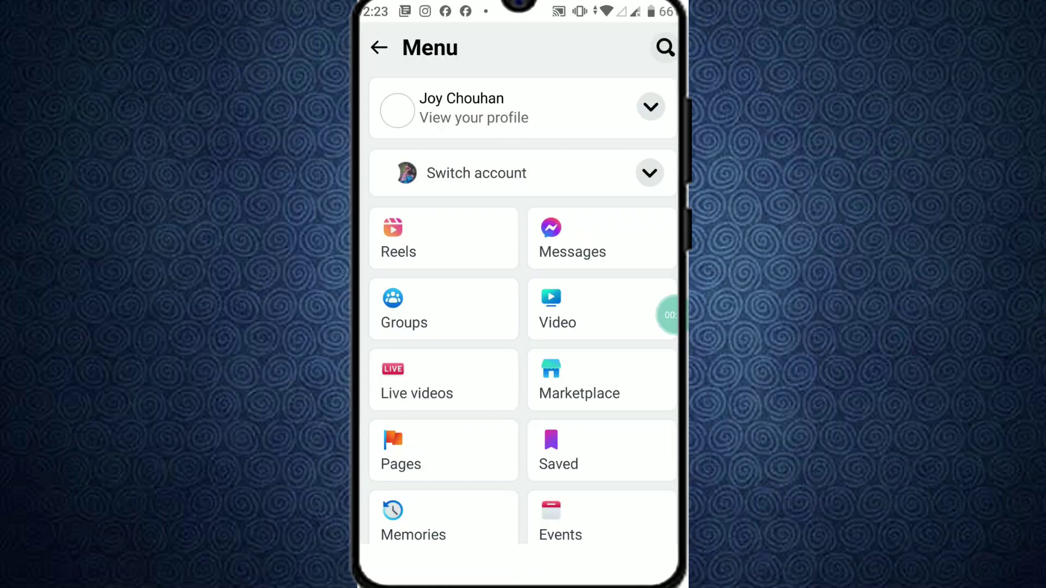
click(443, 451)
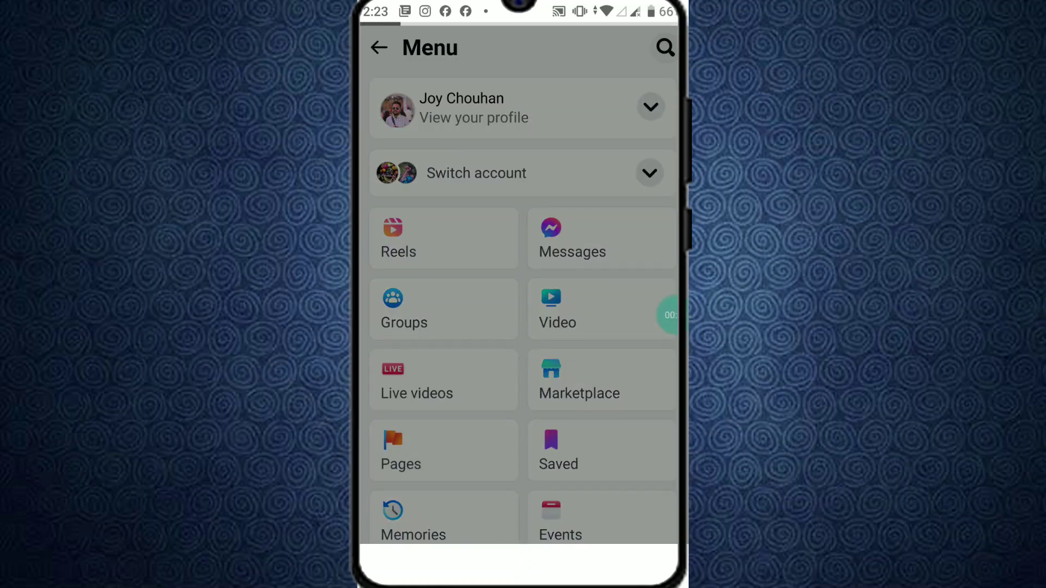
scroll(523, 300, down, 2)
scroll(522, 304, down, 8)
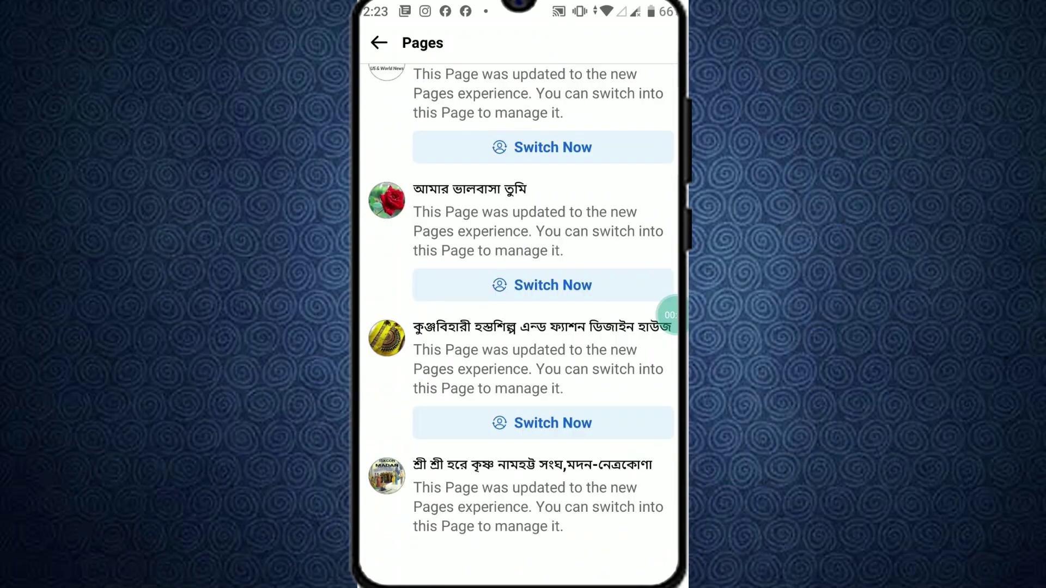
scroll(521, 304, down, 5)
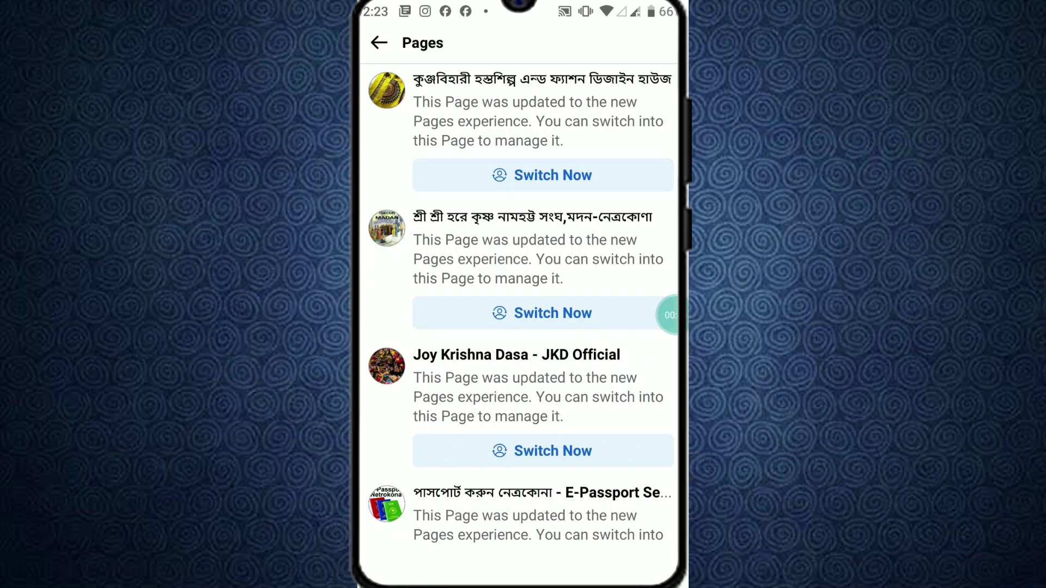
key(Escape)
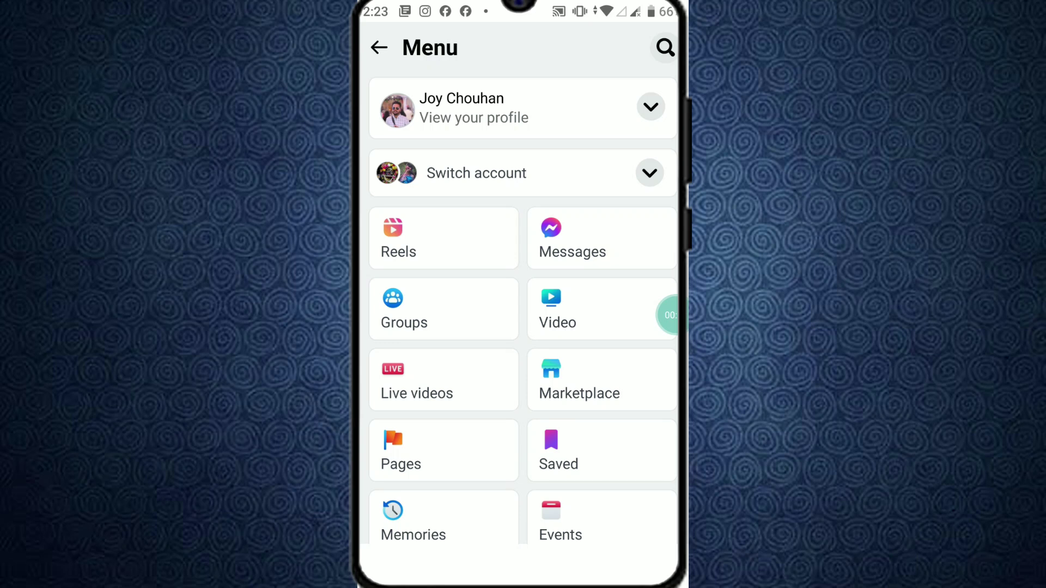
key(alt+Tab)
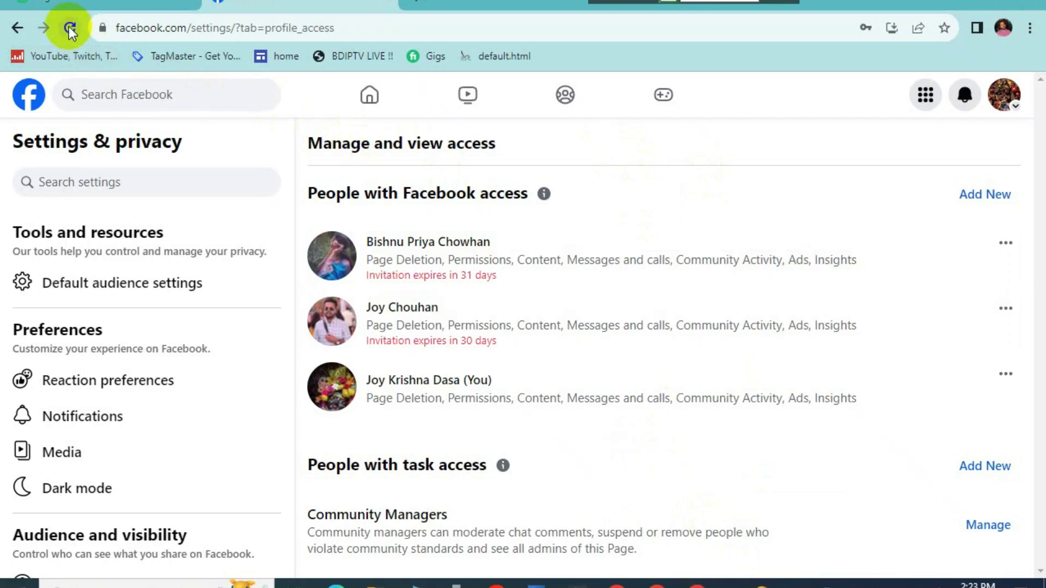
Step: Reload the desktop Page access settings to show the first invitee's full Facebook access
click(70, 27)
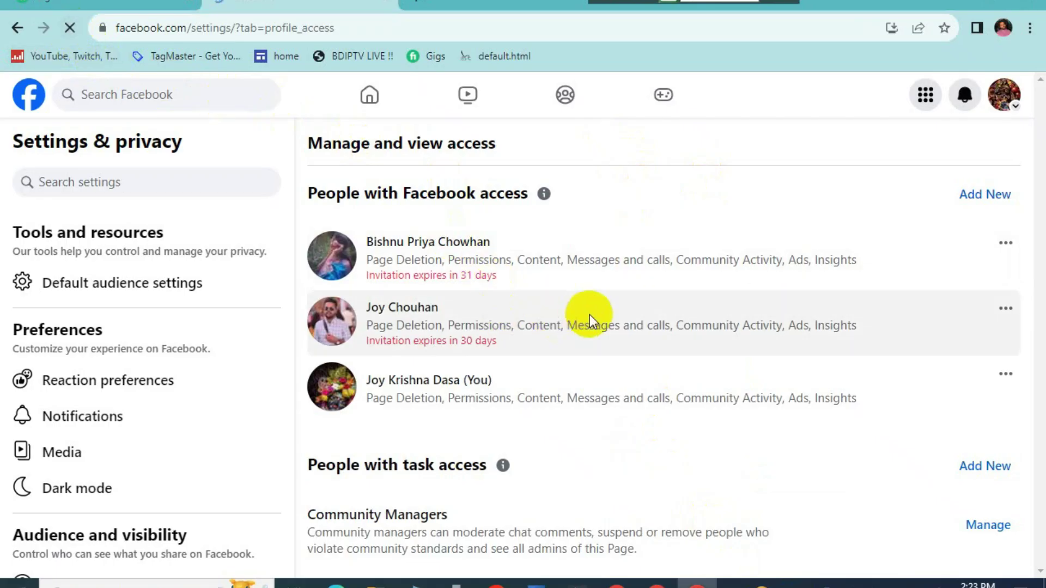